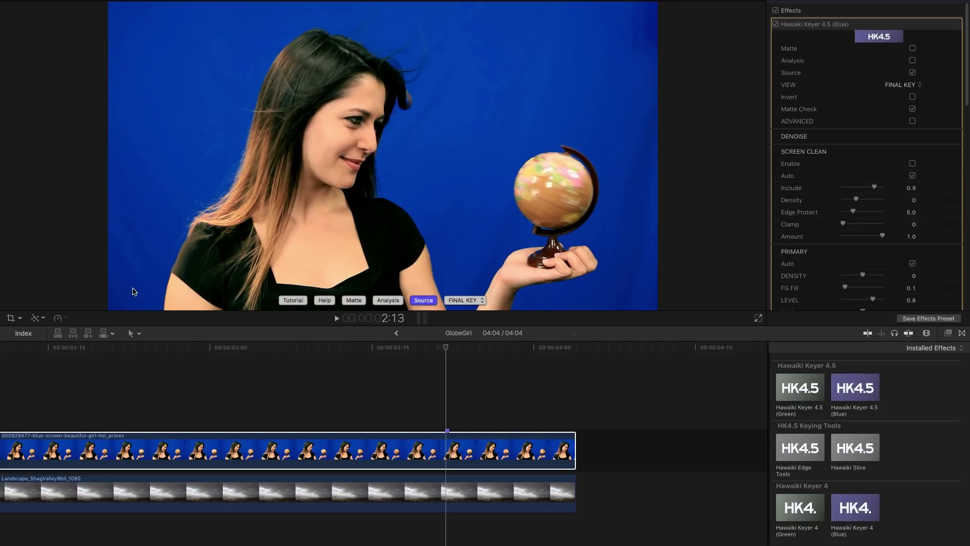
click(913, 60)
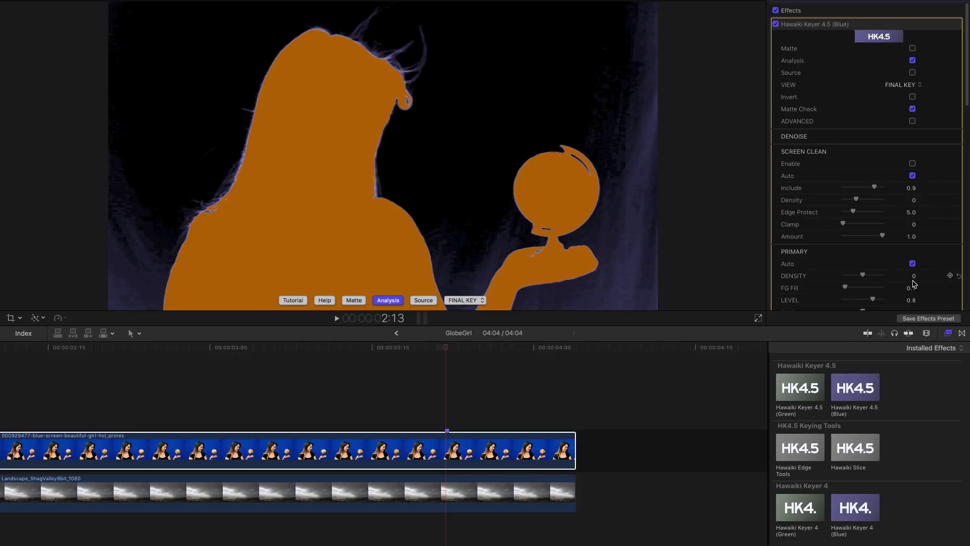
drag(913, 275, 913, 270)
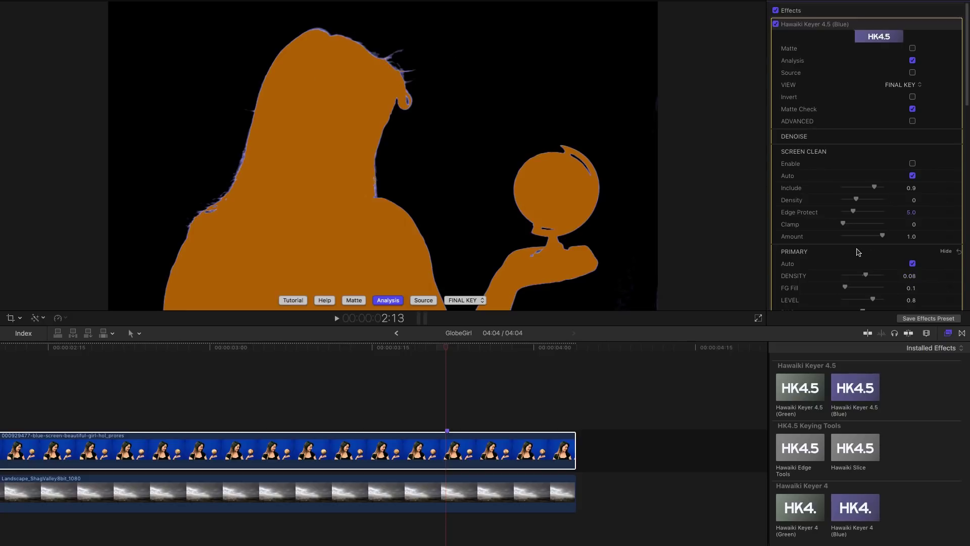
right_click(879, 255)
click(883, 254)
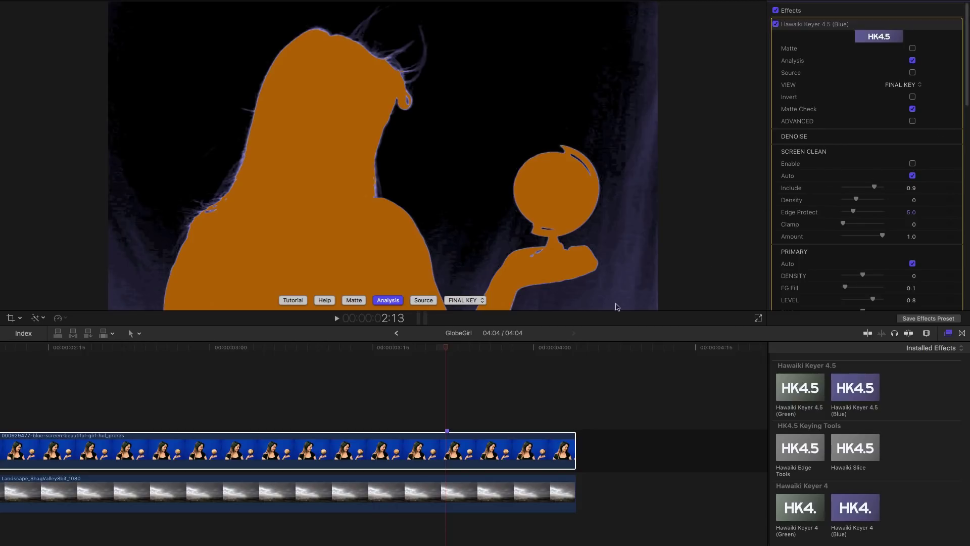
Enable Screen Clean on the blue-screen key and turn off Analysis to show the landscape composite.
click(913, 163)
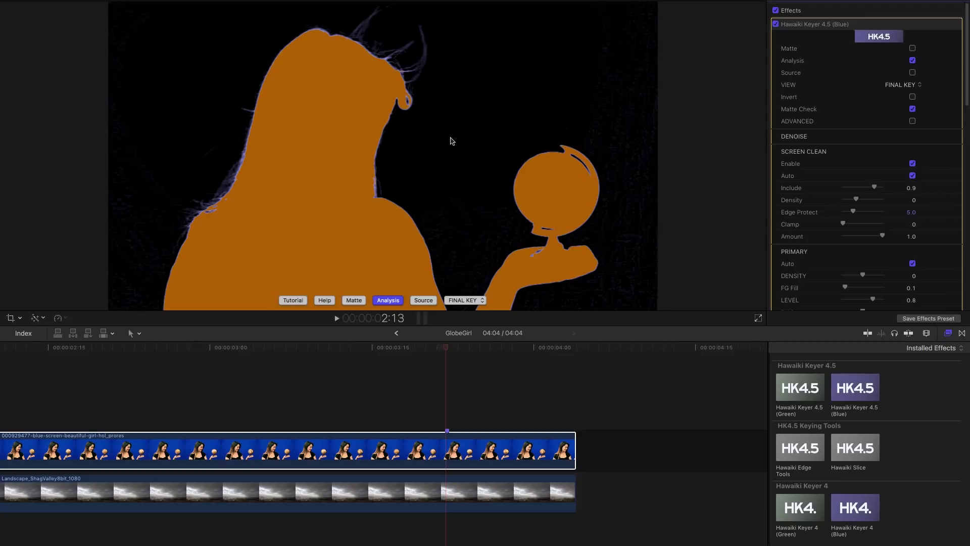
click(912, 72)
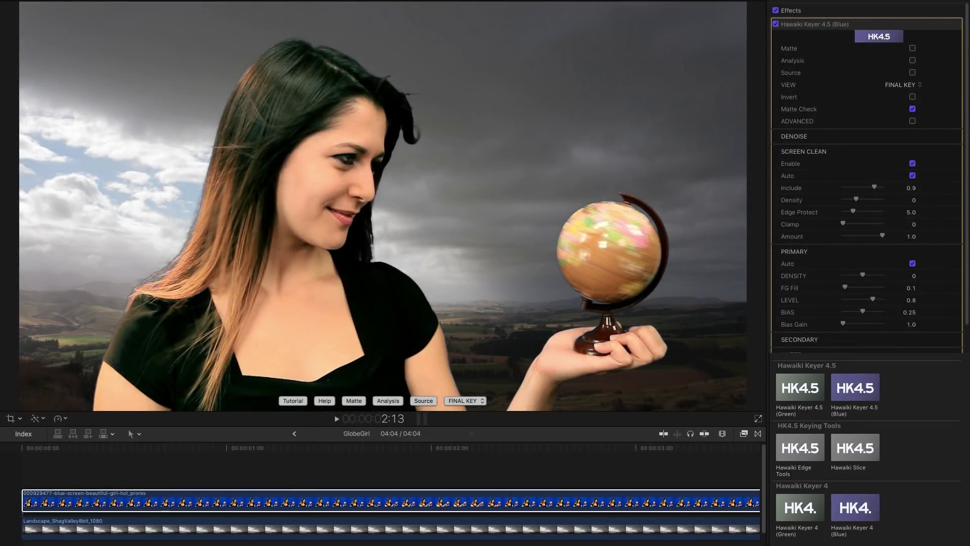
Switch the keyer view to Screen Clean and toggle Source on and off to compare.
click(465, 400)
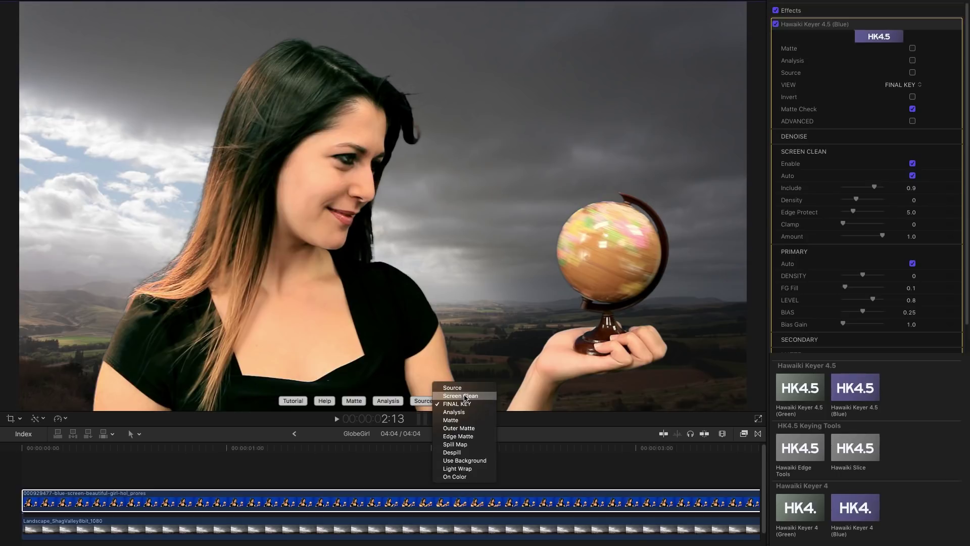
click(464, 396)
click(912, 73)
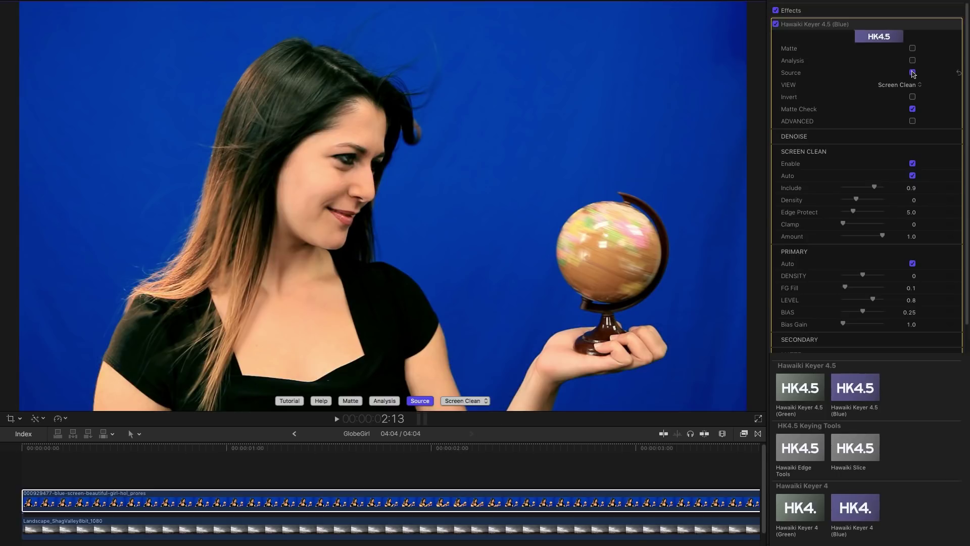
click(912, 72)
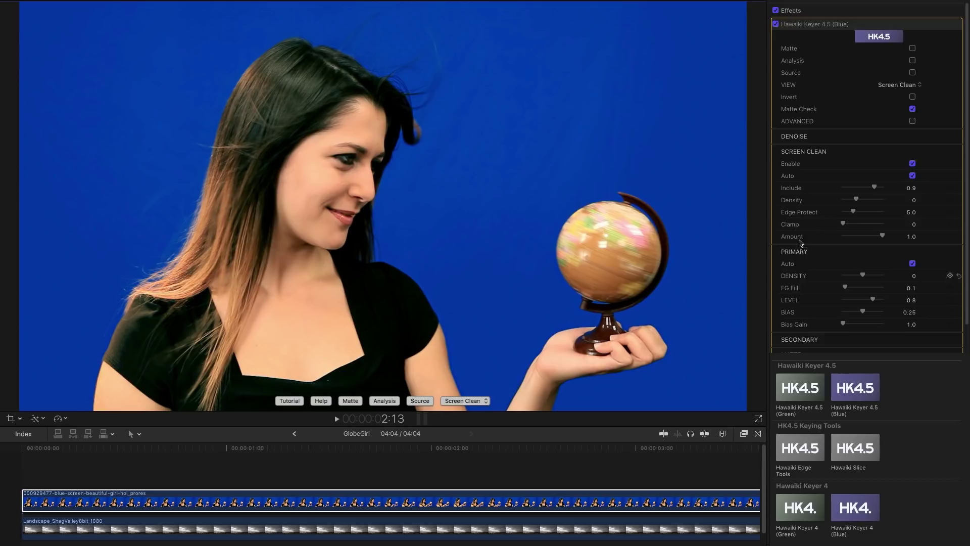
click(912, 73)
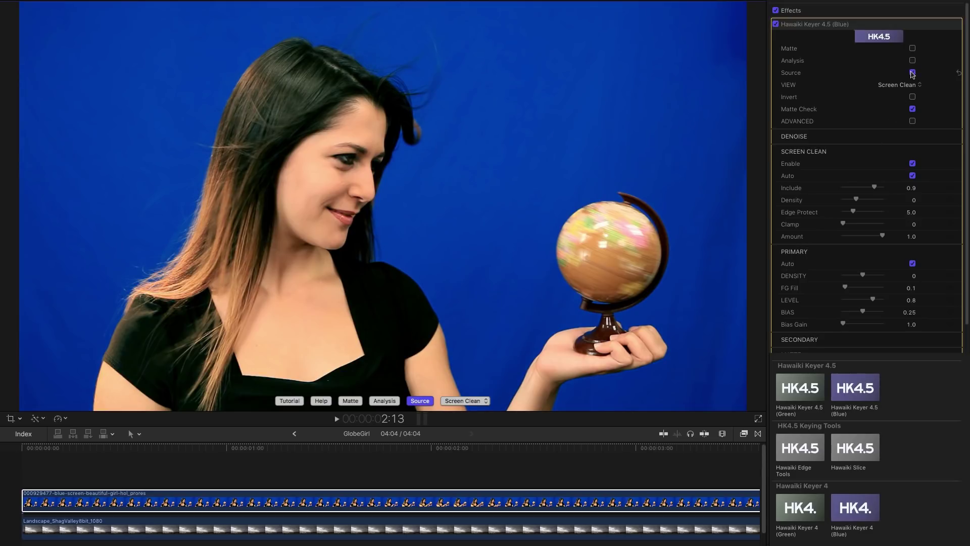
click(912, 73)
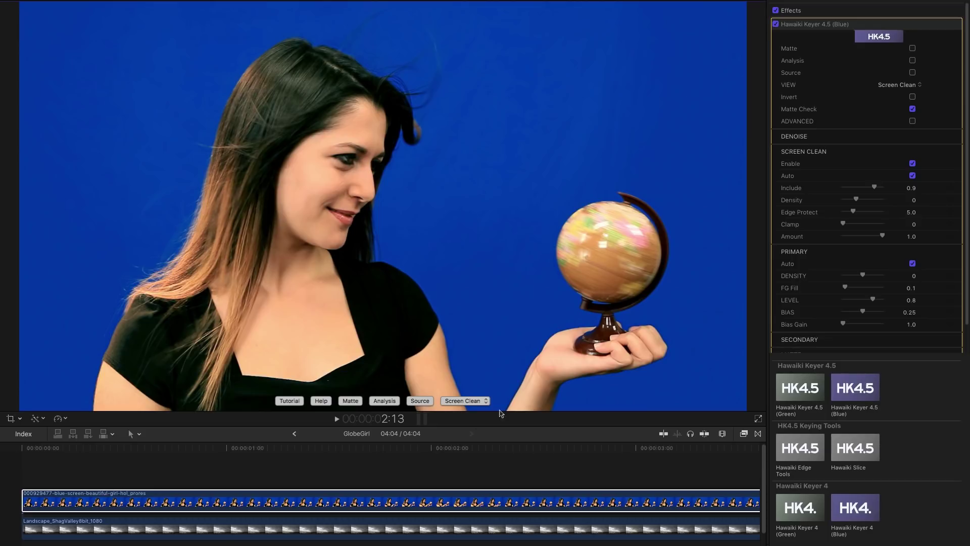
click(463, 400)
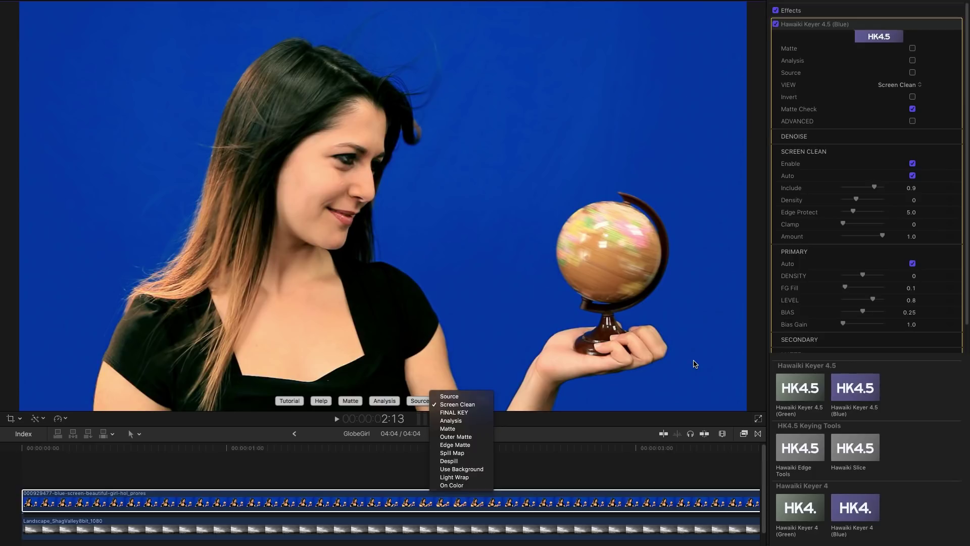
Dismiss the keyer view-mode list with Escape.
key(Escape)
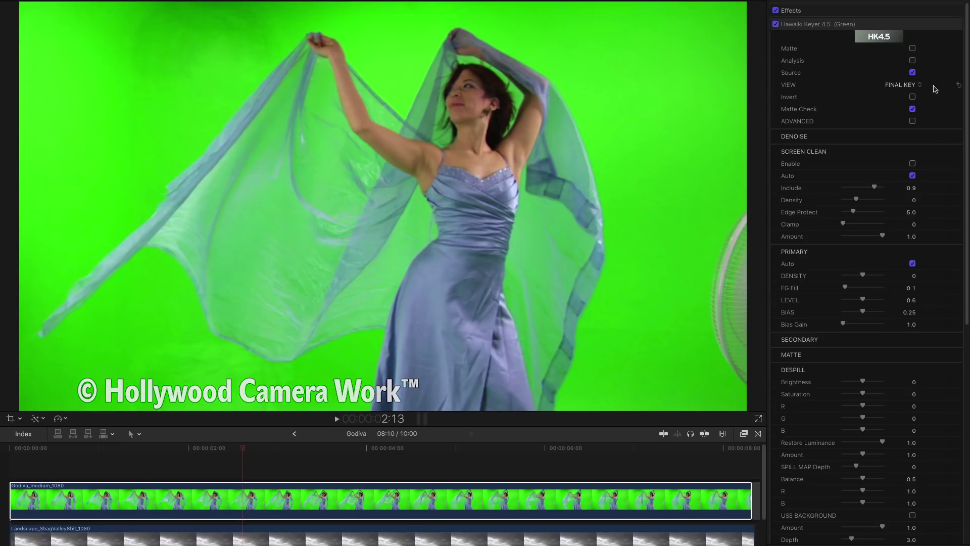
Turn on Analysis, enable Screen Clean, and raise Density to about 0.11 on the Godiva clip.
click(911, 60)
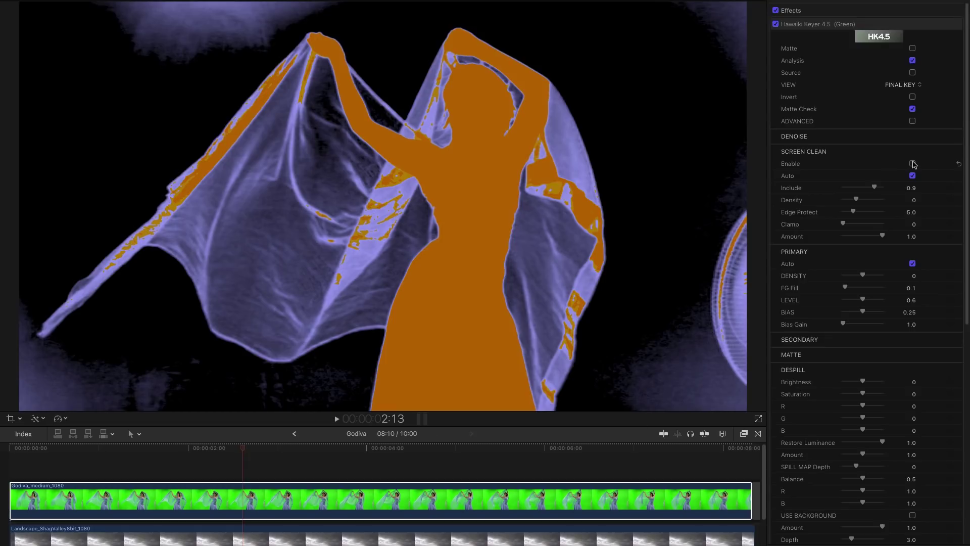
click(912, 164)
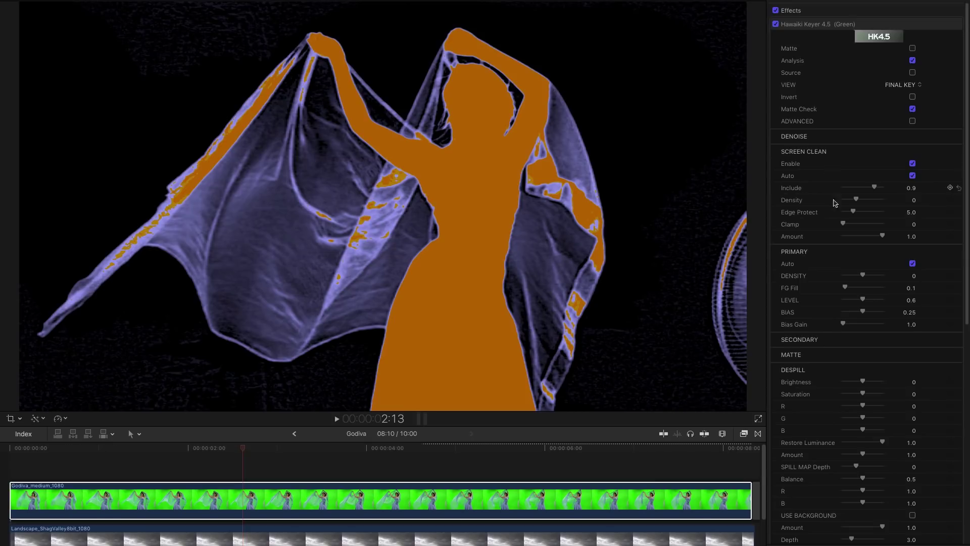
drag(856, 200, 859, 200)
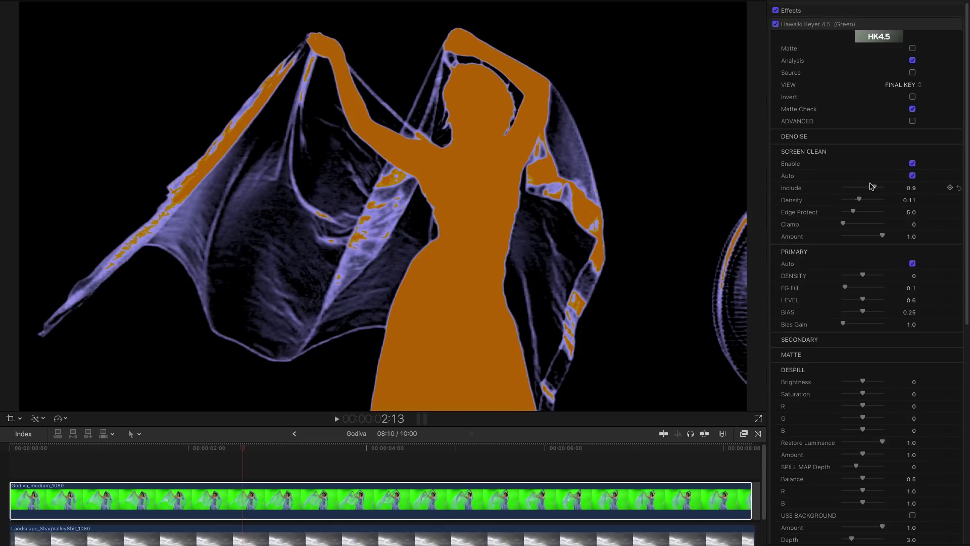
Lower Screen Clean Include to 0.69 and leave Analysis to see the dancer over the landscape.
mouse_move(870, 186)
mouse_down()
mouse_move(842, 190)
mouse_move(858, 188)
mouse_up()
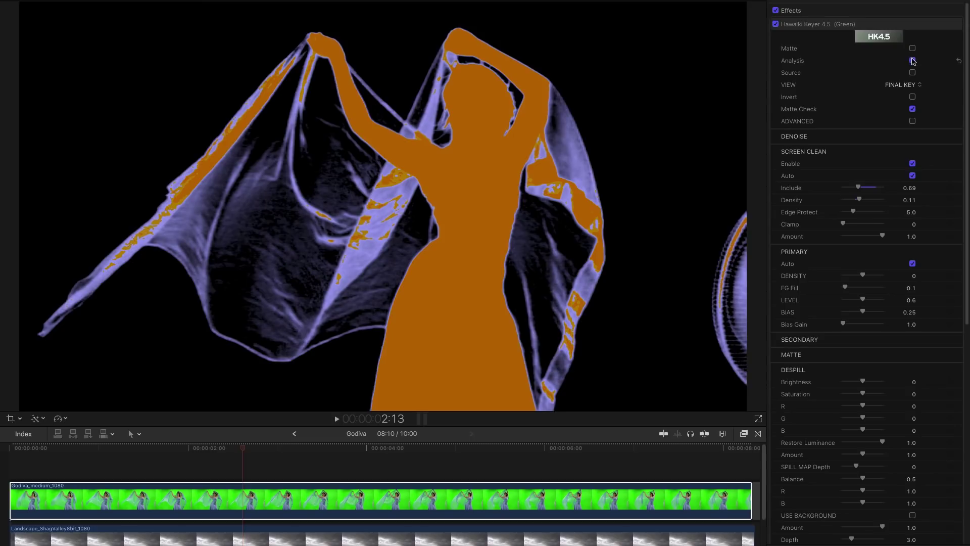
click(912, 61)
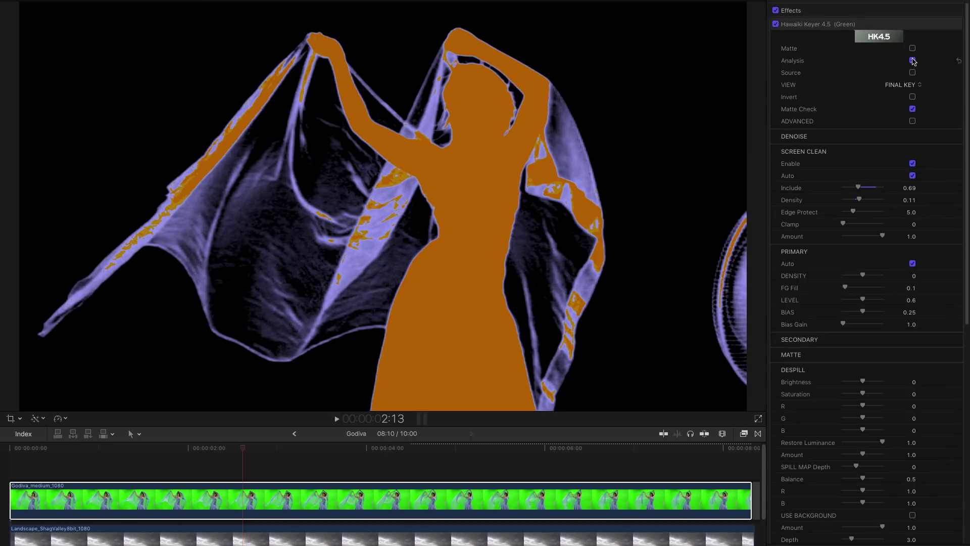
click(912, 60)
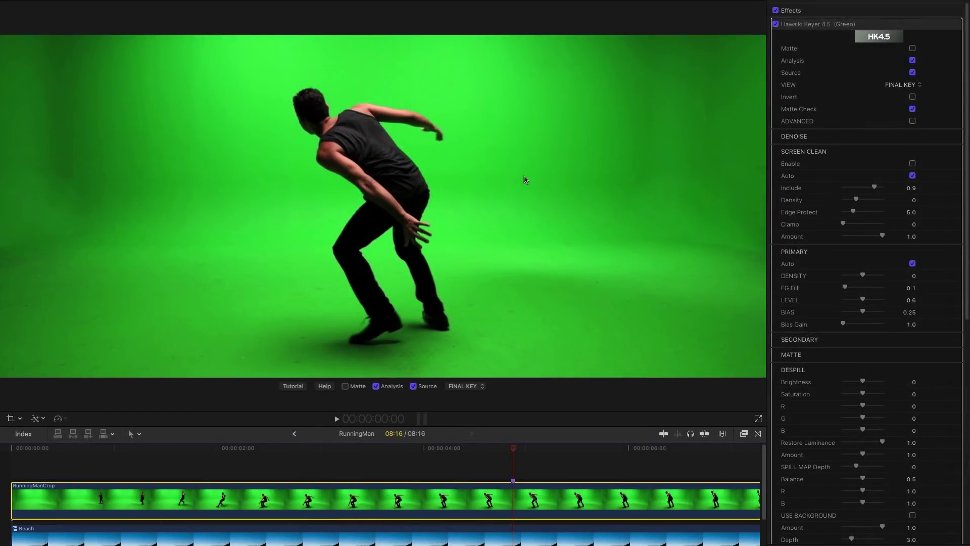
Show RunningMan's analysis view and enable Screen Clean, toggling it off and on to compare.
click(413, 386)
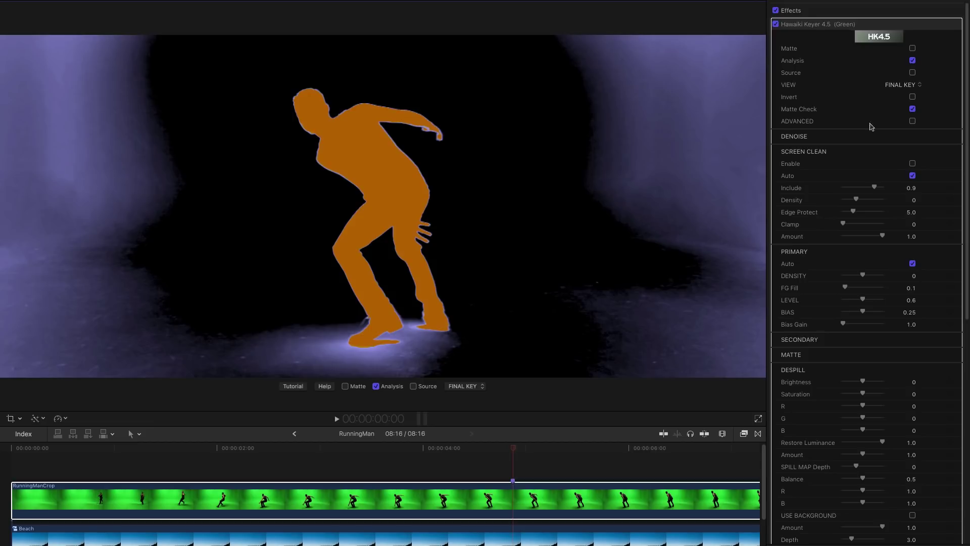
click(912, 164)
click(913, 164)
click(913, 164)
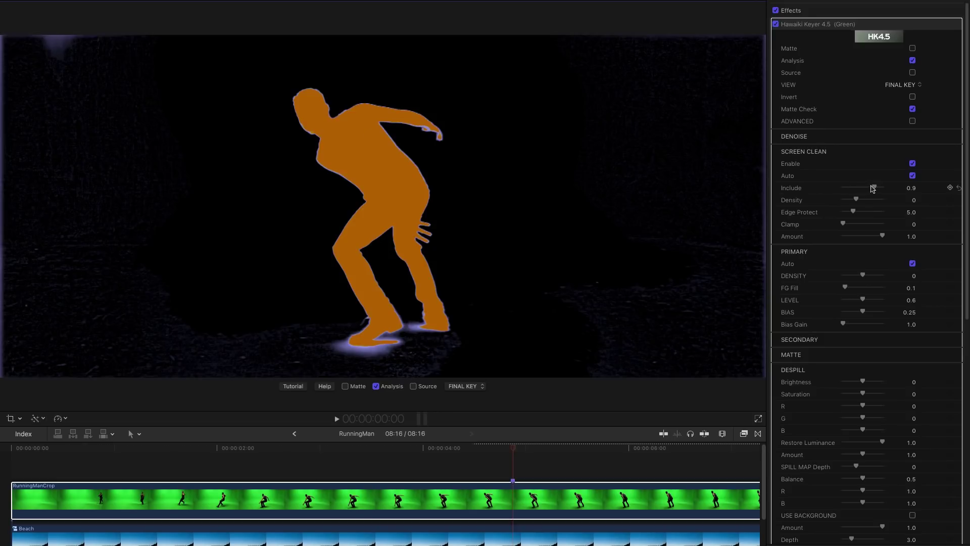
Set Screen Clean Include 0.92, Density 0.24, Edge Protect 20.0, tweak Amount, then show Source.
drag(873, 188, 876, 186)
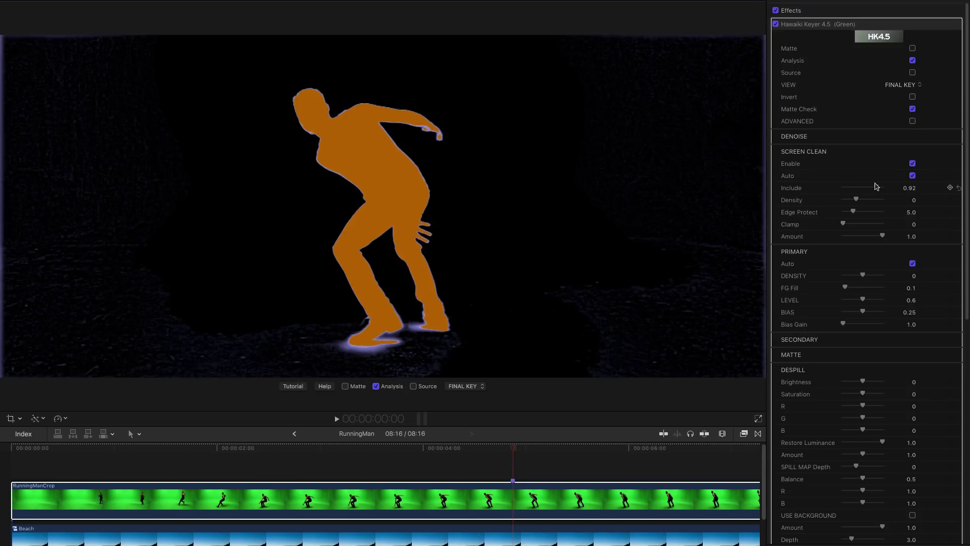
mouse_move(866, 341)
drag(857, 200, 864, 201)
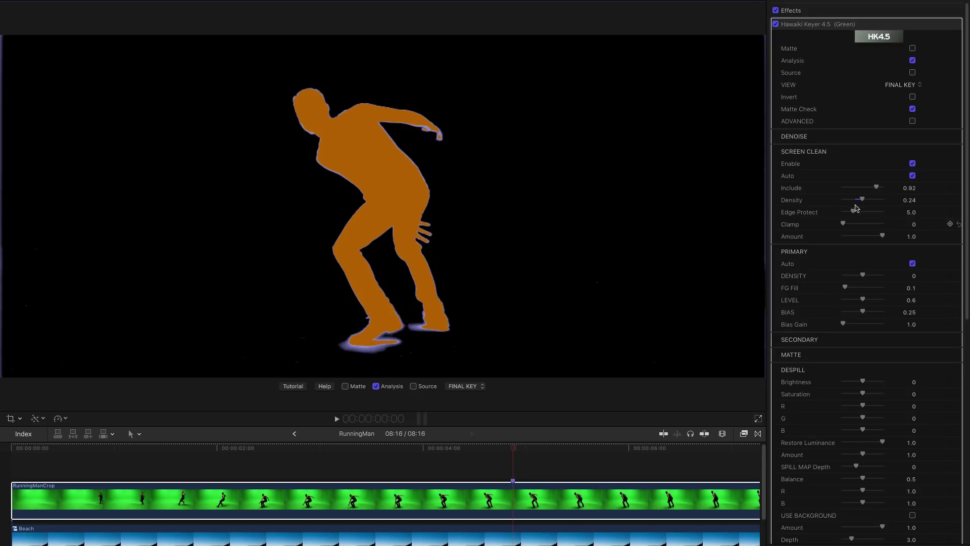
drag(853, 211, 881, 212)
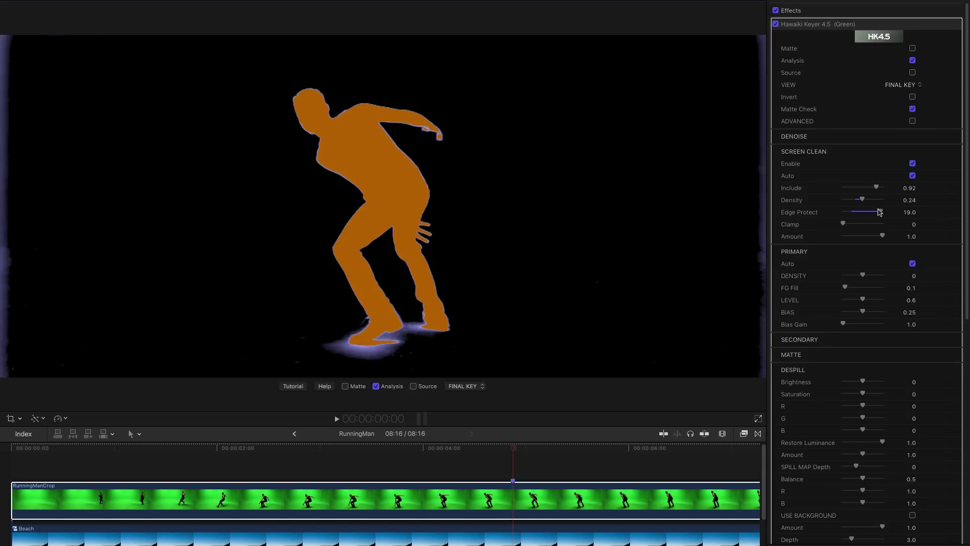
drag(880, 213, 906, 212)
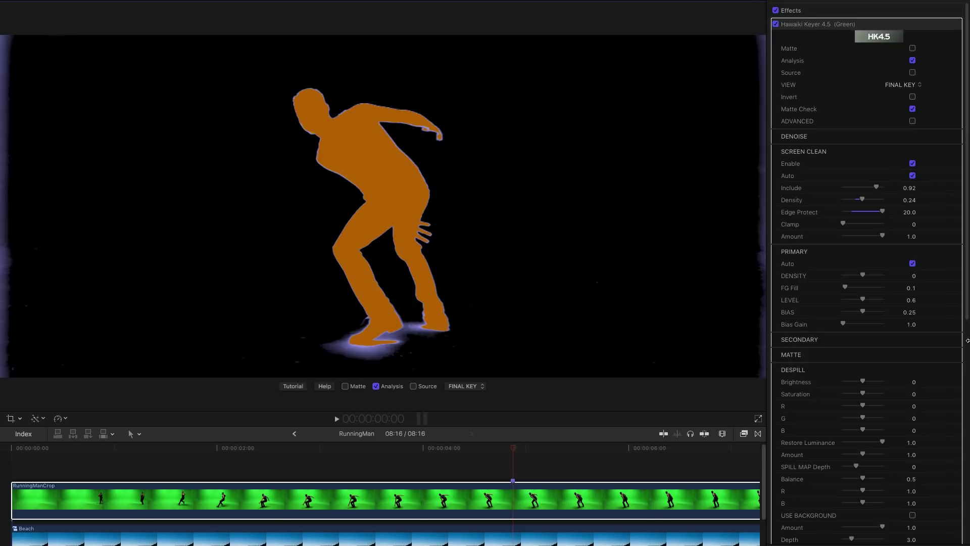
drag(883, 236, 922, 237)
click(912, 73)
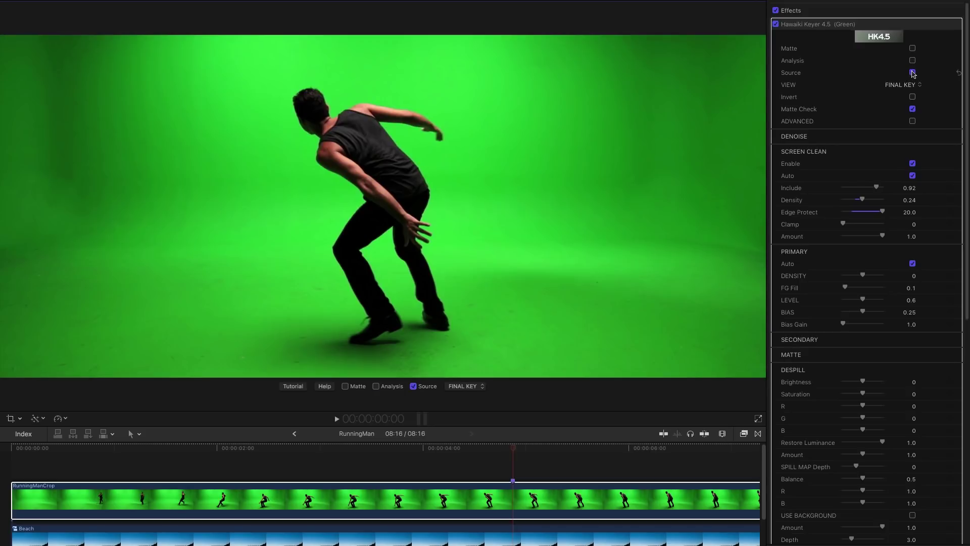
Set the keyer view to Screen Clean, preview it without Source, then show Source again.
click(911, 85)
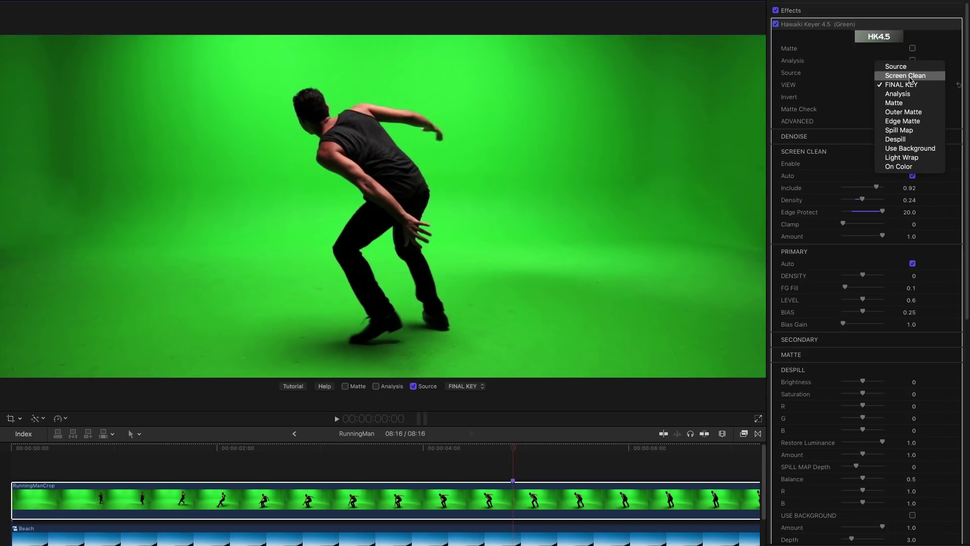
click(909, 77)
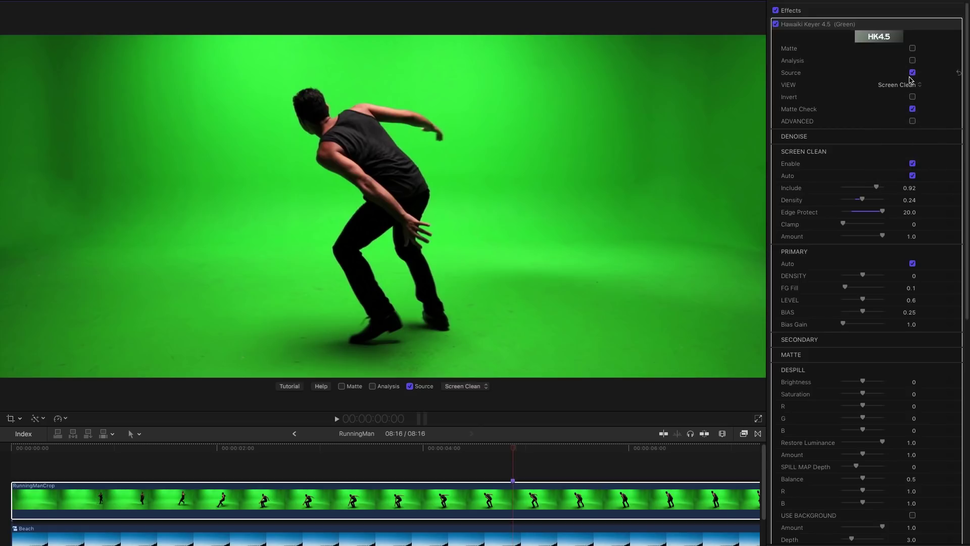
click(410, 386)
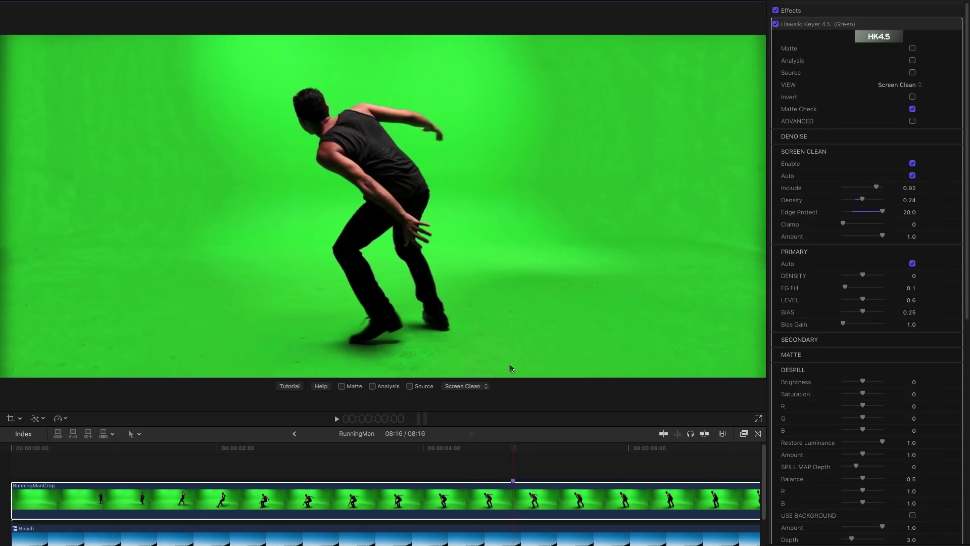
click(410, 386)
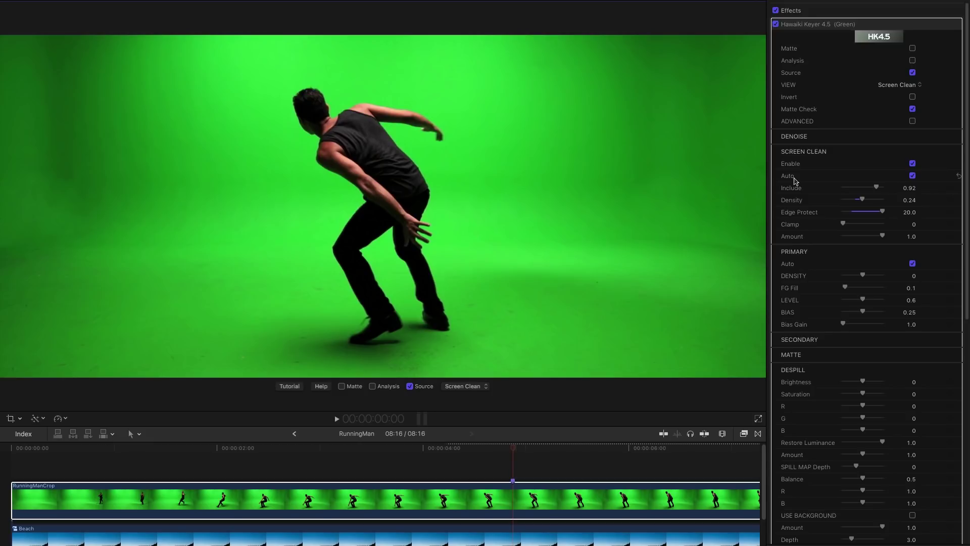
Replace Auto with a green sampled from the backing above the dancer, then show the analysis matte.
click(912, 175)
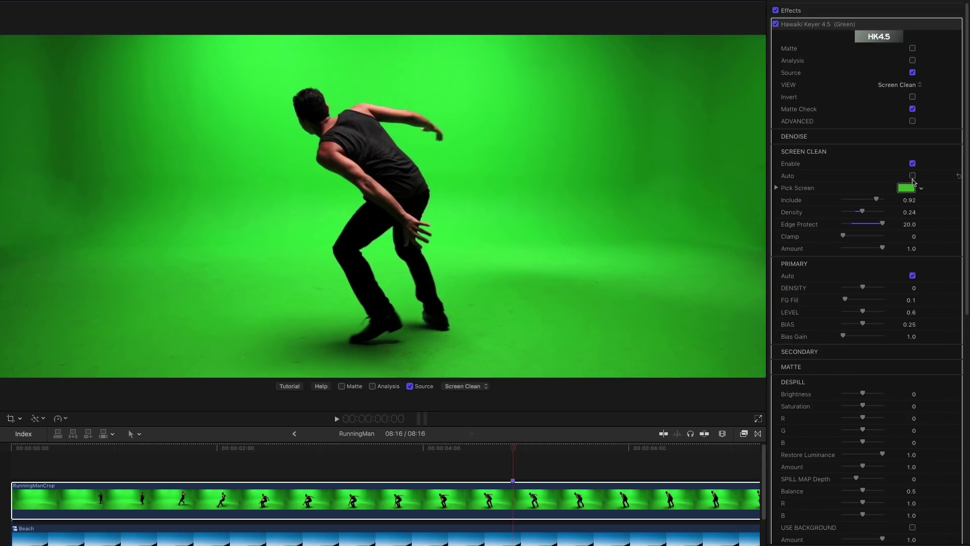
click(906, 188)
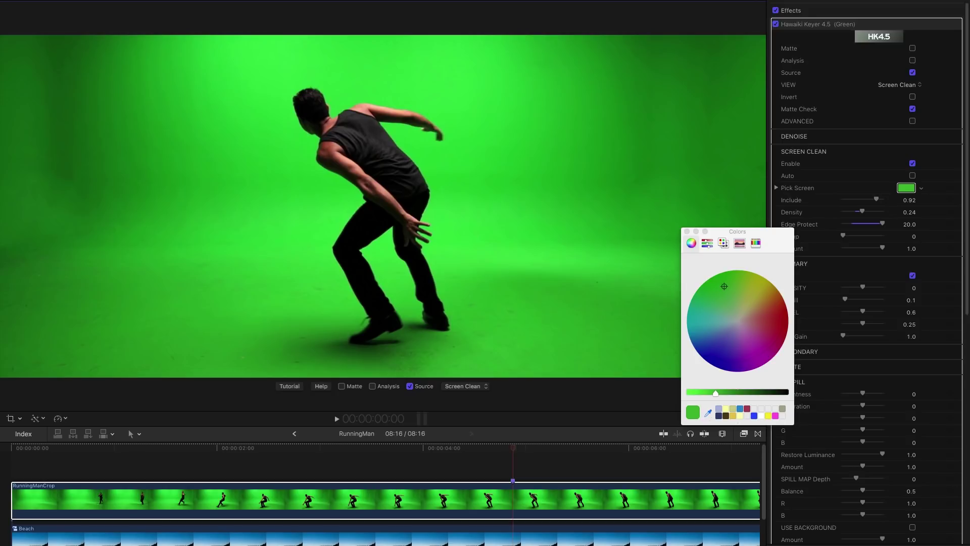
click(707, 413)
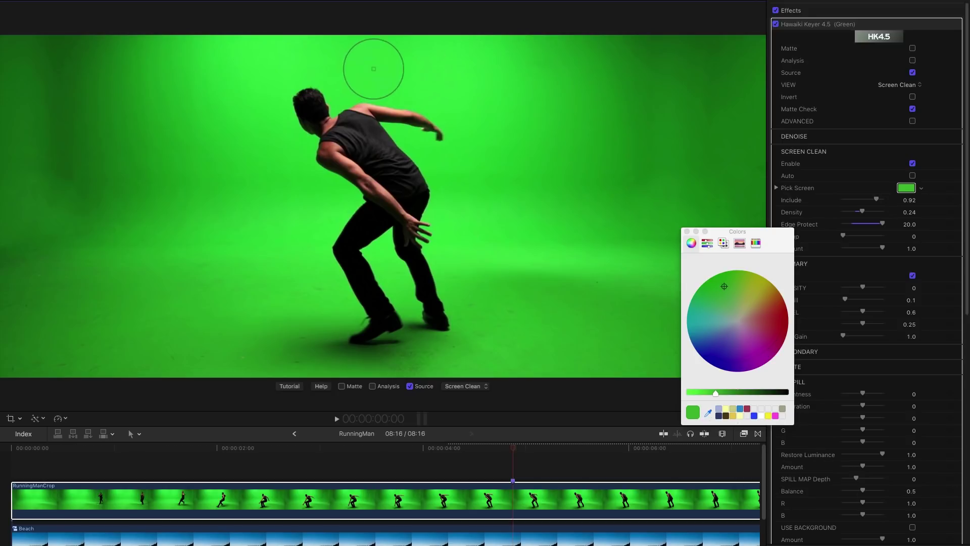
click(405, 70)
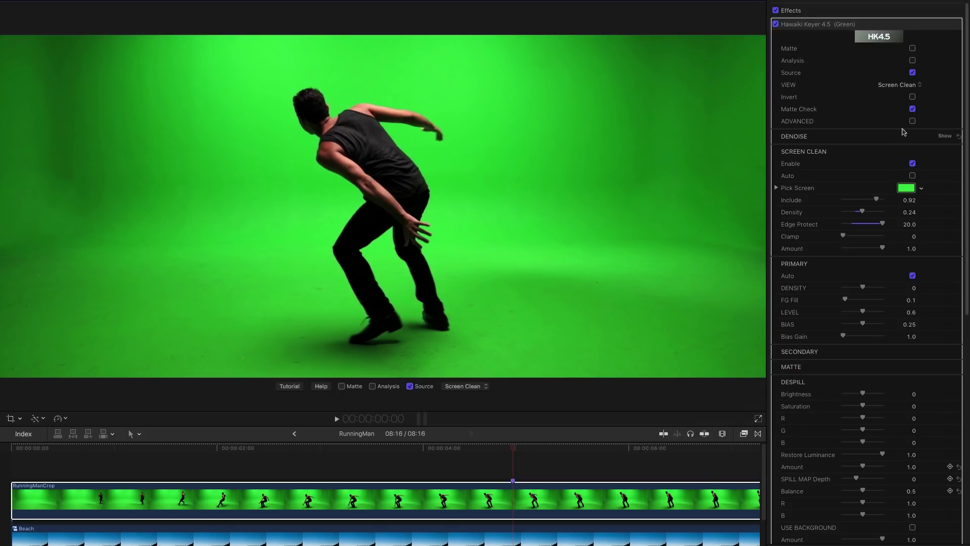
click(913, 74)
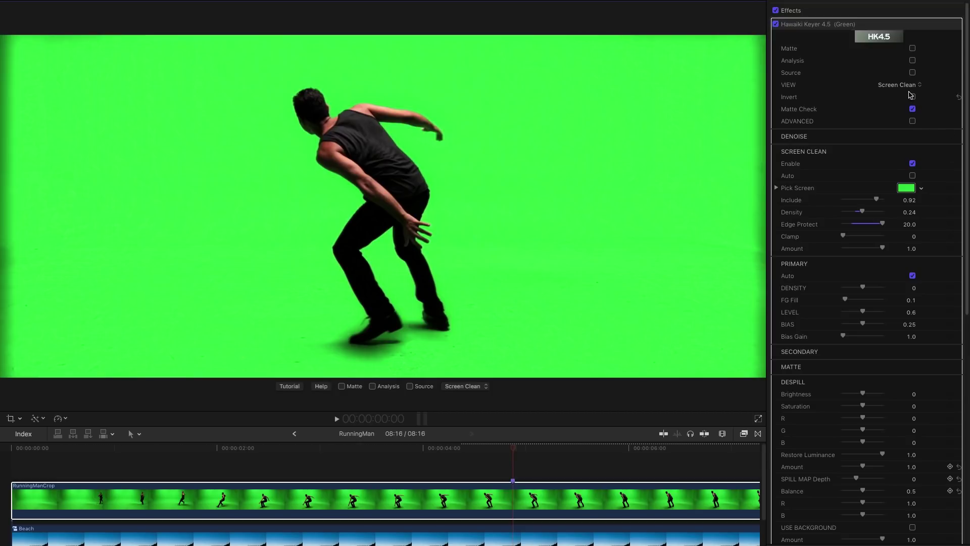
click(913, 61)
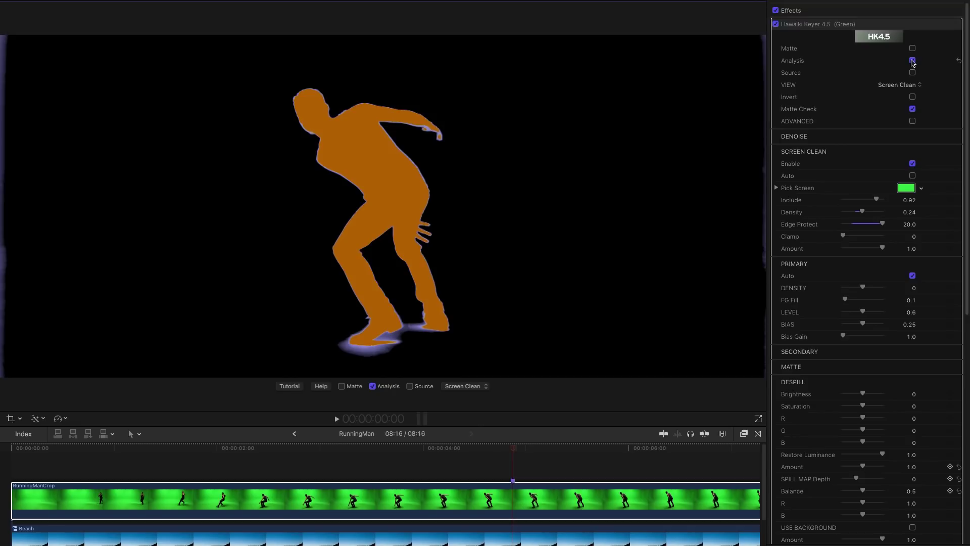
Leave Analysis, then show the Door Girl clip's analysis view and enable Screen Clean.
click(913, 60)
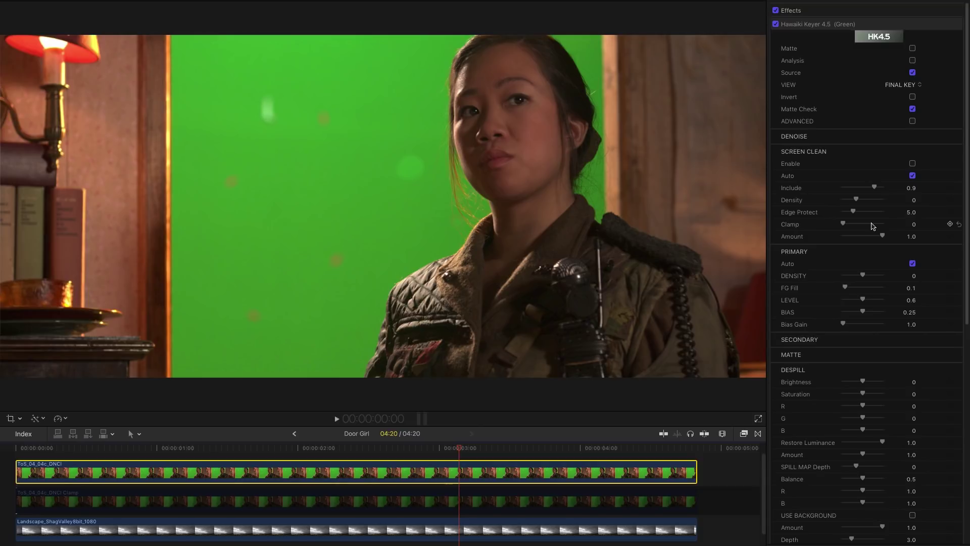
click(912, 60)
click(912, 72)
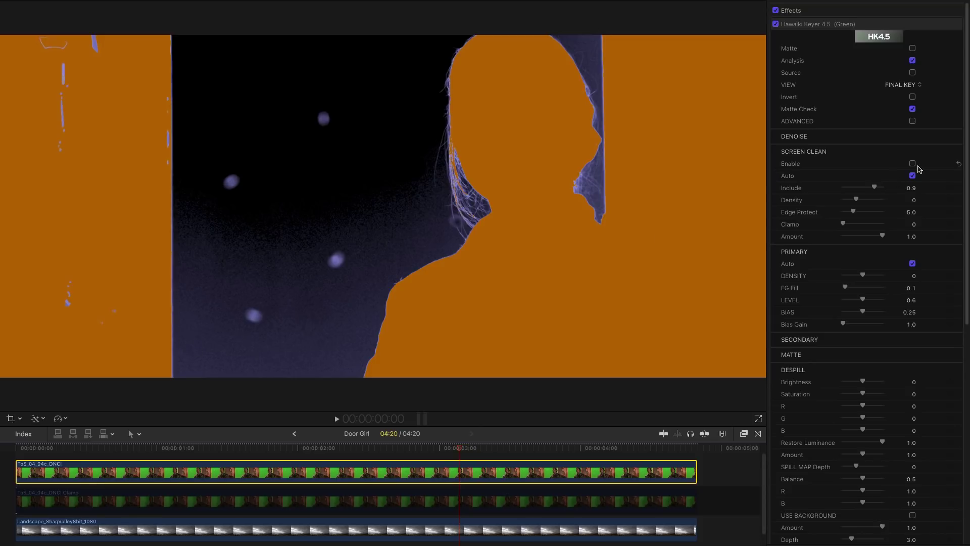
click(913, 163)
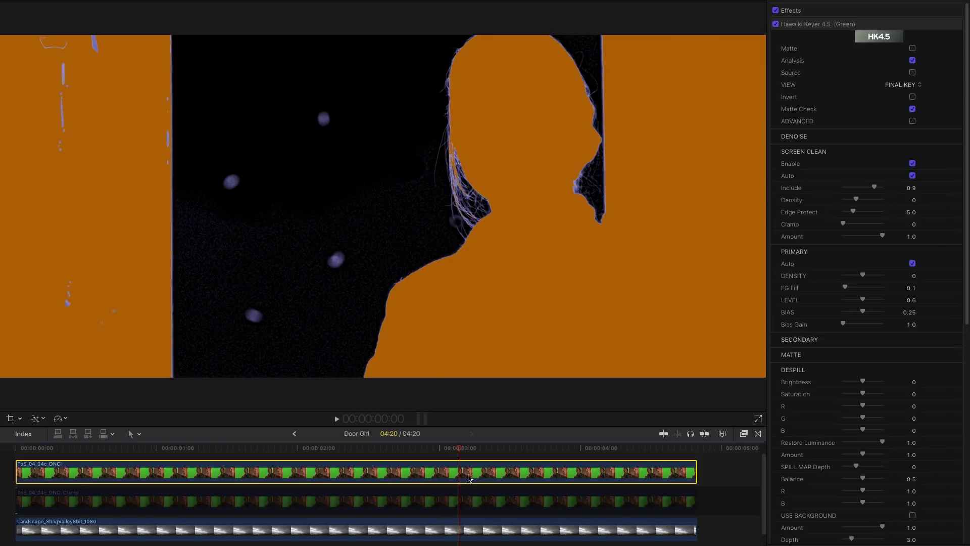
Disable the first keyed clip and make the Clamp copy the active, enabled clip.
key(v)
click(461, 504)
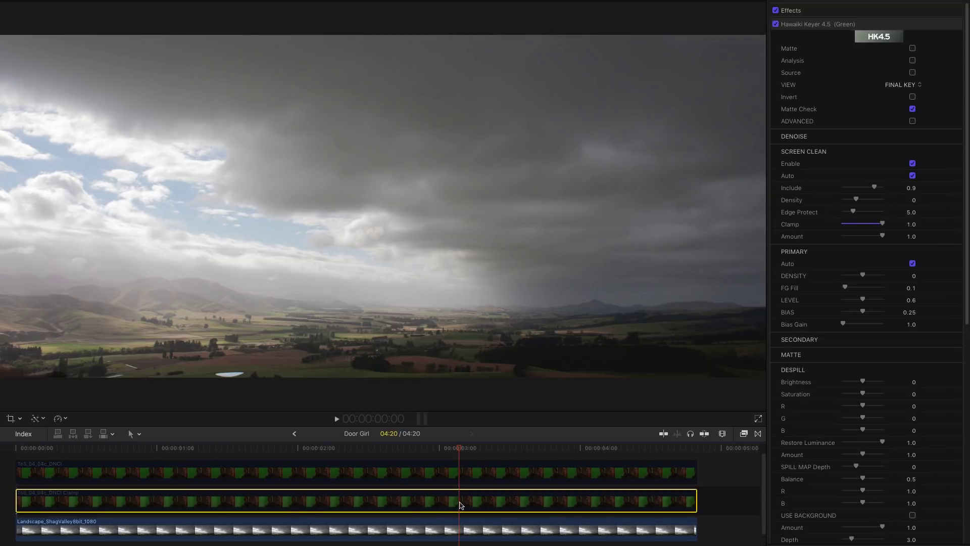
key(v)
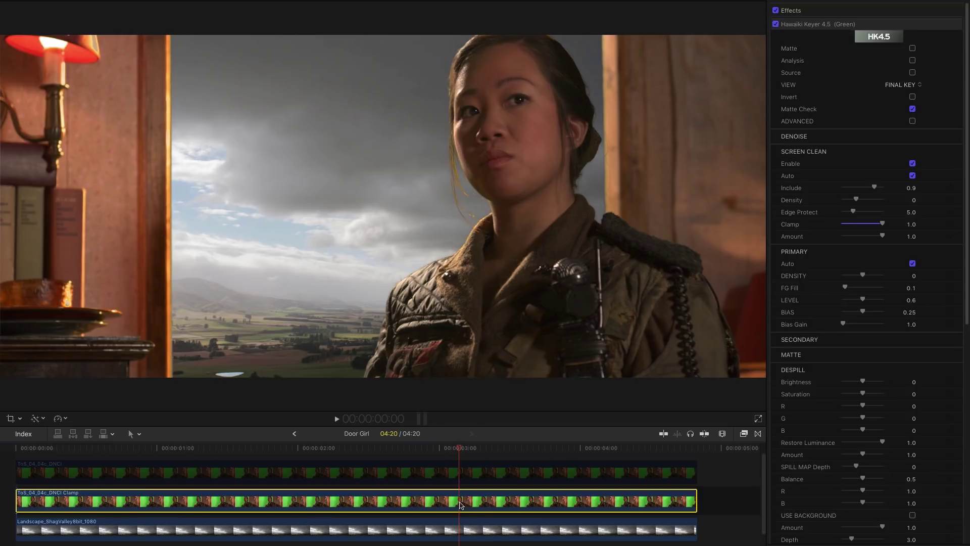
On the Clamp clip, toggle Source, turn on Analysis view and enable Screen Clean.
click(912, 73)
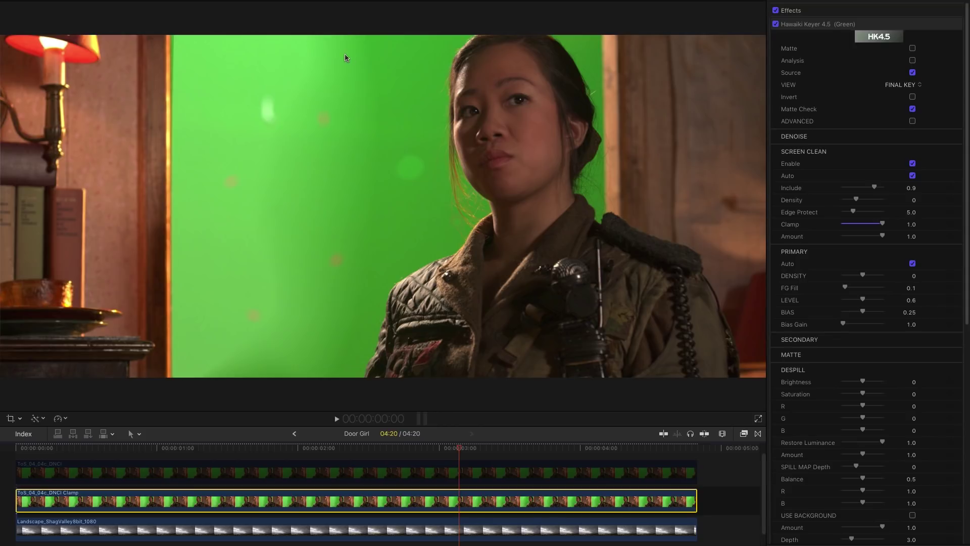
click(913, 60)
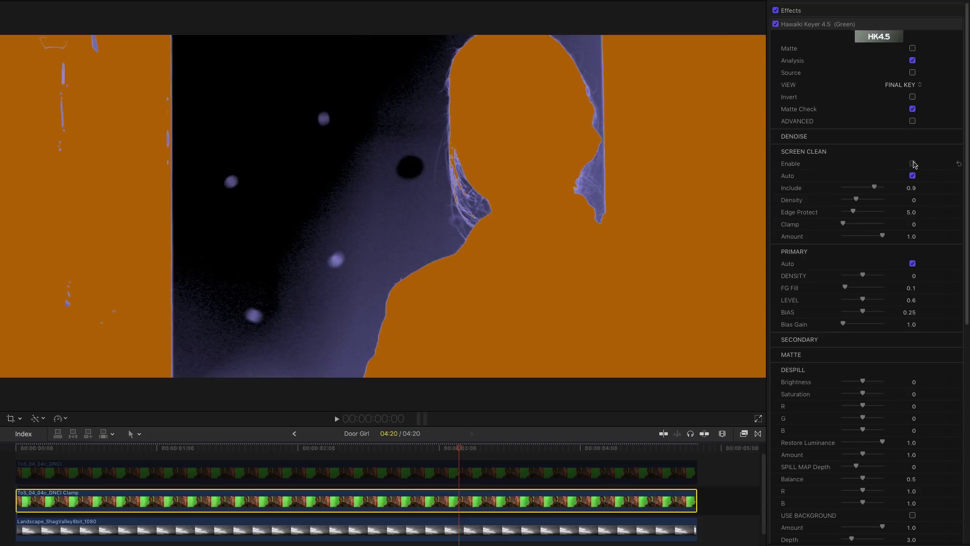
click(913, 163)
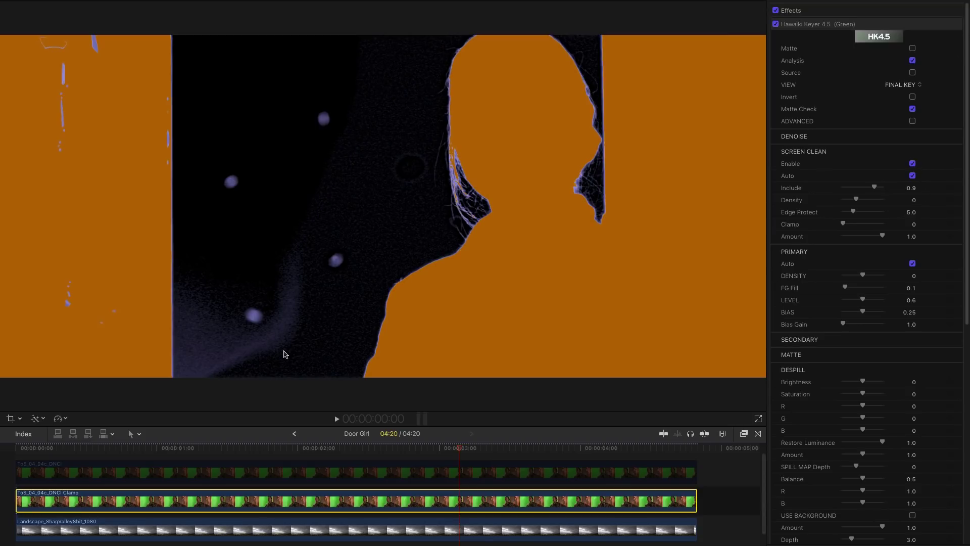
click(909, 84)
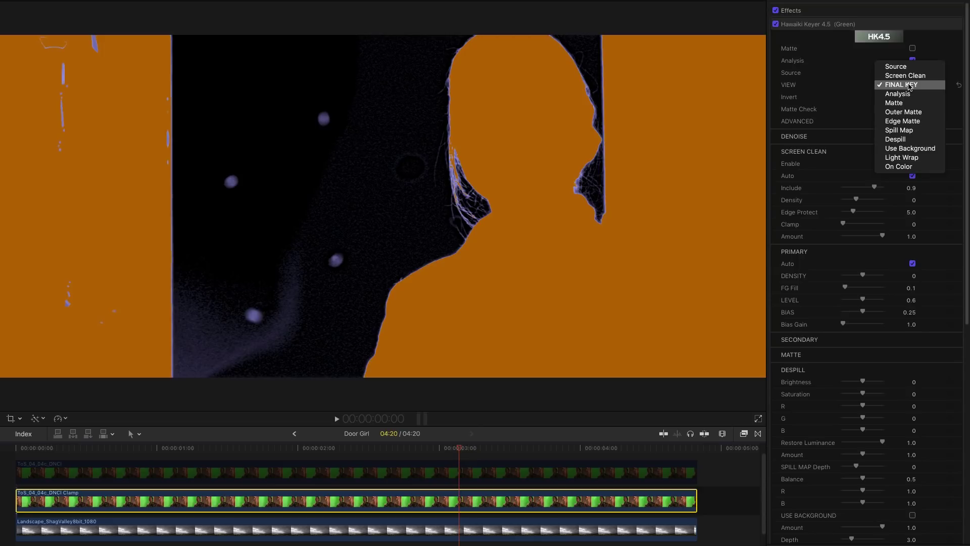
Set the keyer view to Screen Clean and raise Screen Clean Clamp to 1.0.
click(905, 76)
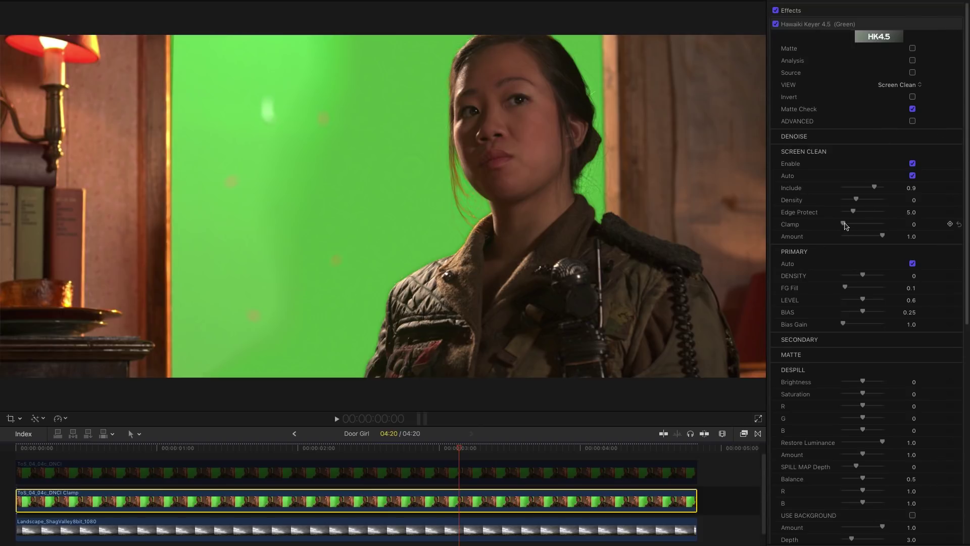
drag(845, 224, 882, 226)
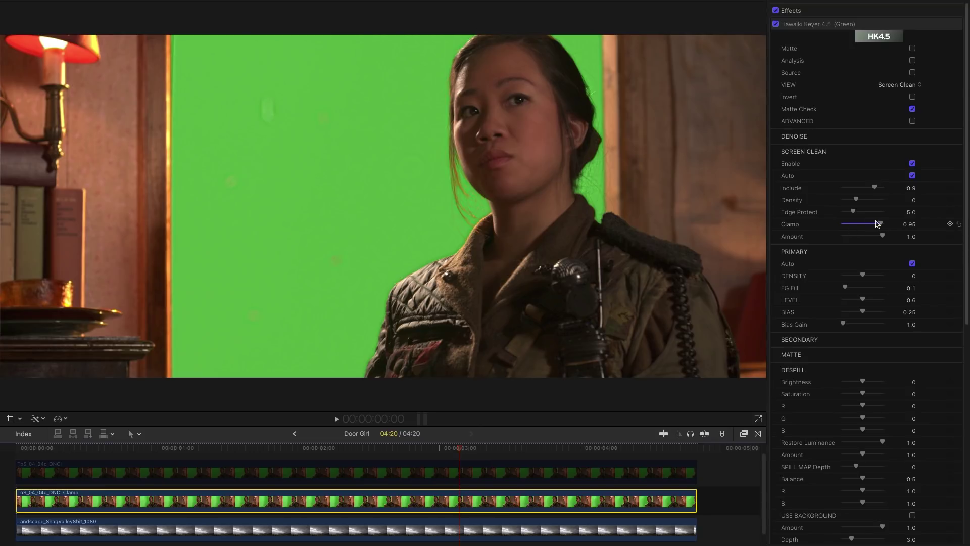
drag(867, 225, 885, 226)
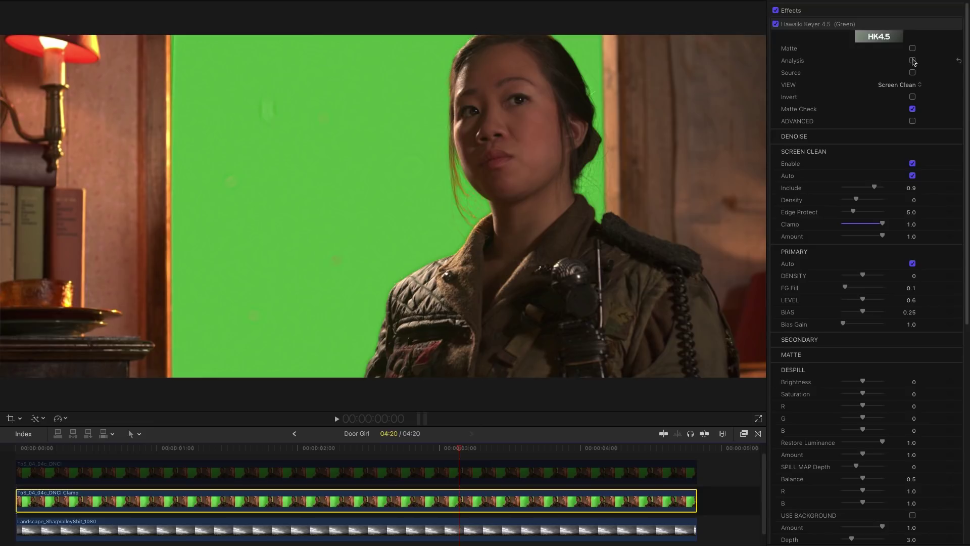
Check the cleaned key in Analysis view, then turn Analysis back off.
click(913, 61)
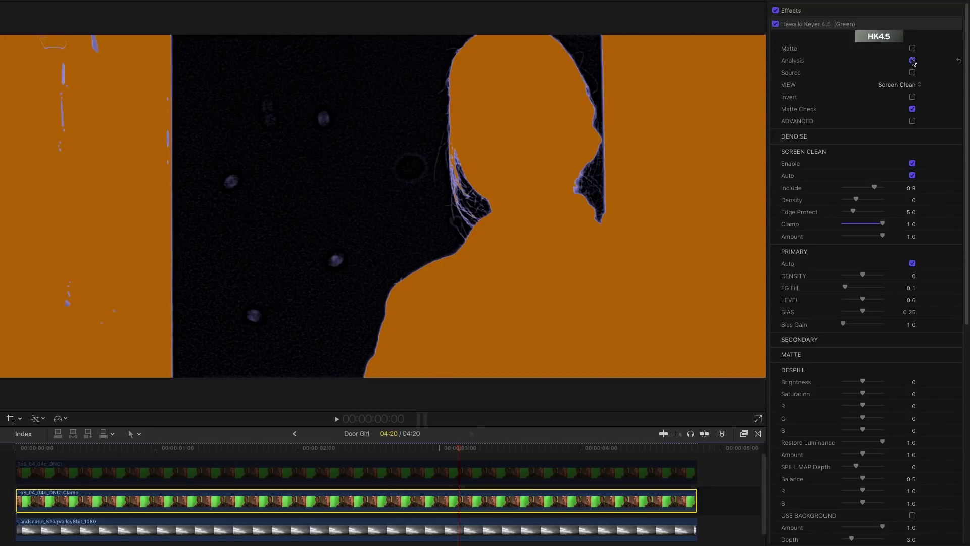
click(912, 61)
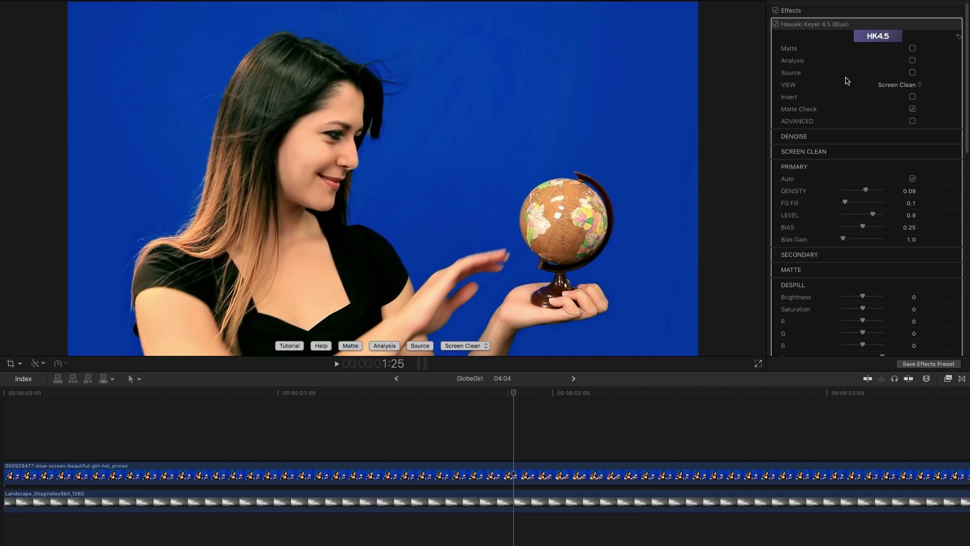
Open the Hawaiki Keyer online manual from the HK4.5 badge at its Screen Clean section.
click(881, 36)
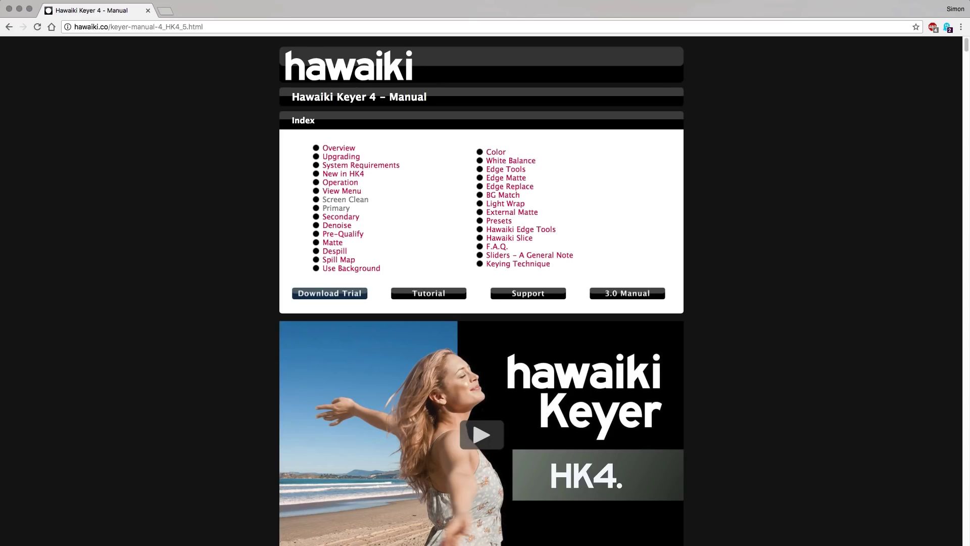
click(341, 200)
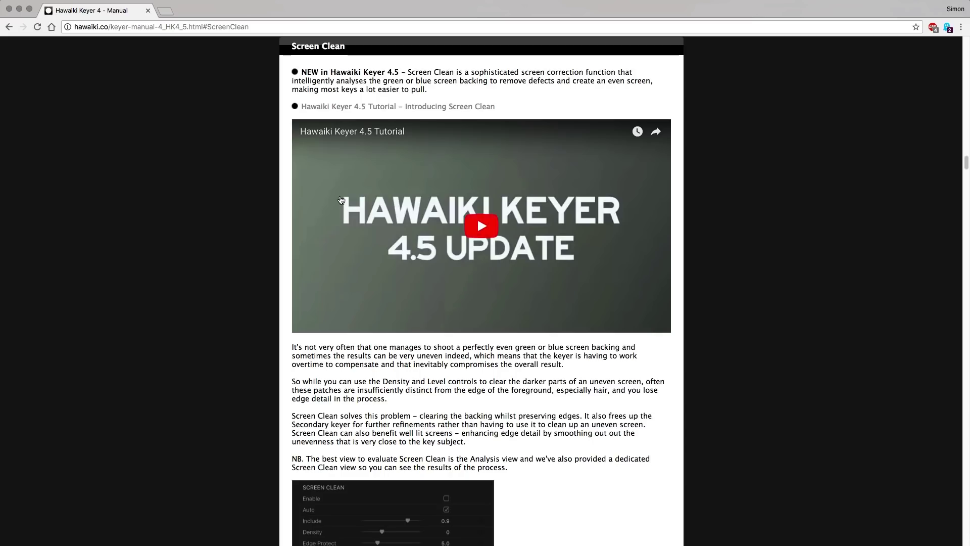